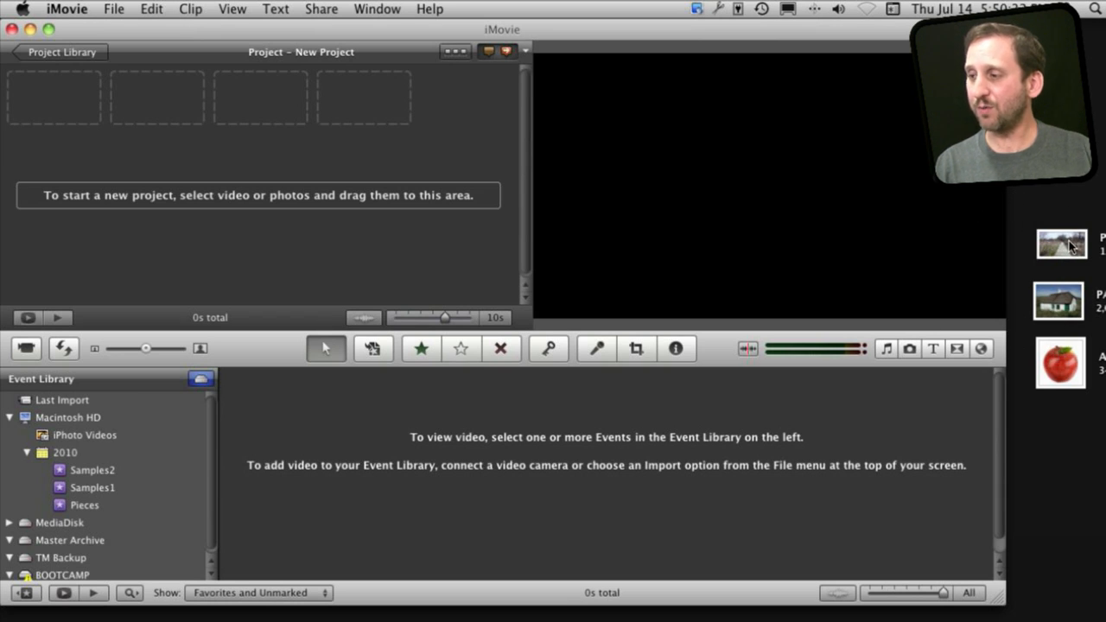
- Drop the boardwalk JPG into the empty project and frame it with Fit after trying Crop
left_click_drag(1071, 246, 345, 152)
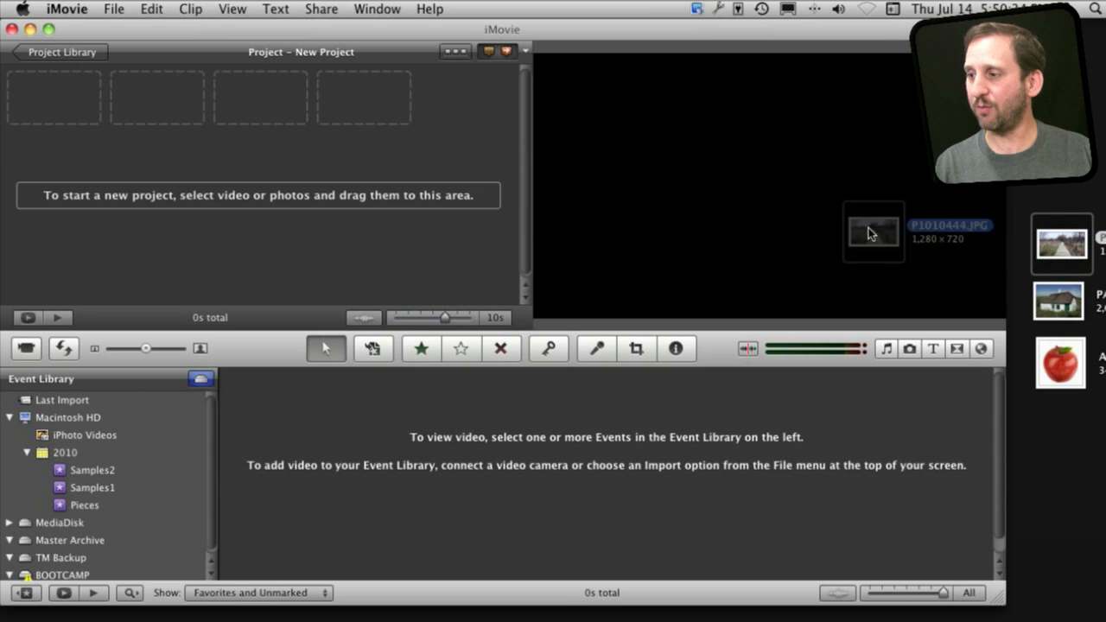
left_click_drag(345, 152, 42, 104)
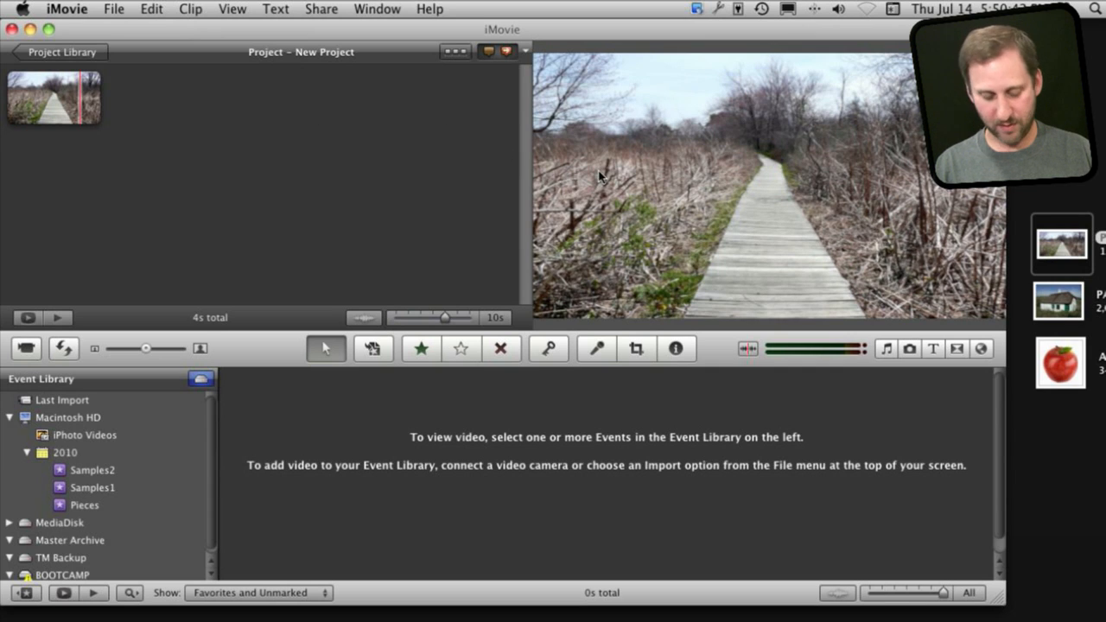
left_click(65, 99)
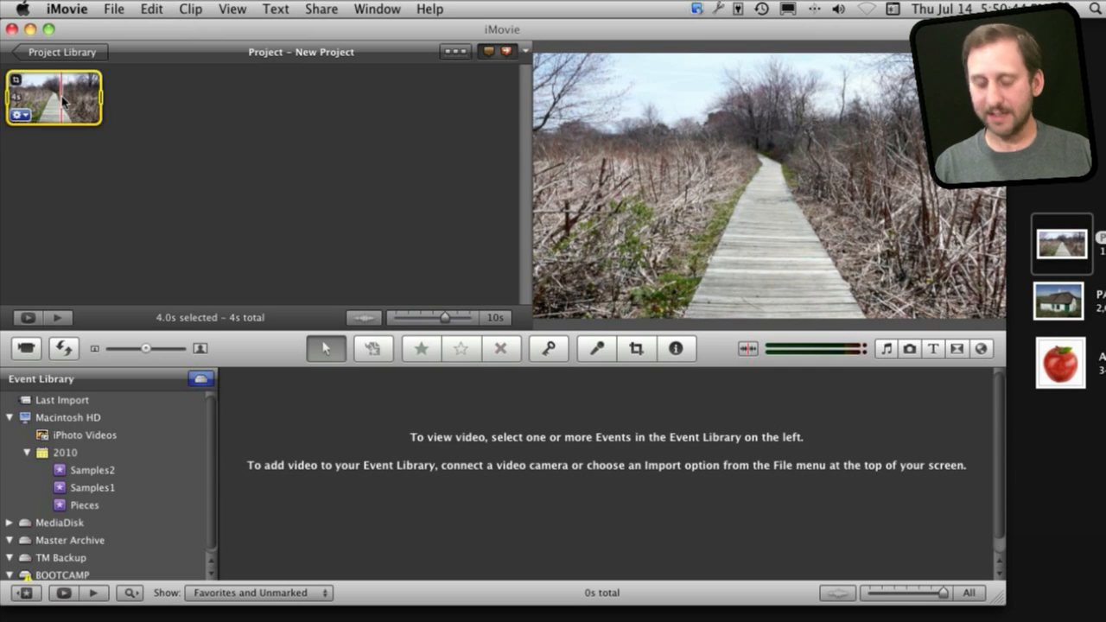
key("c")
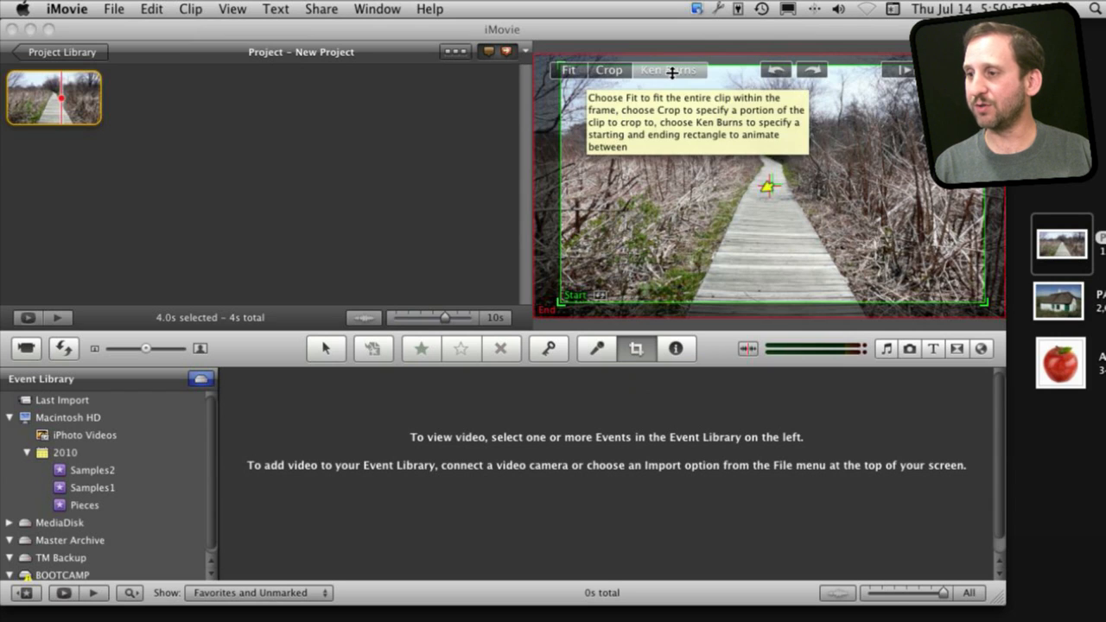
left_click(609, 71)
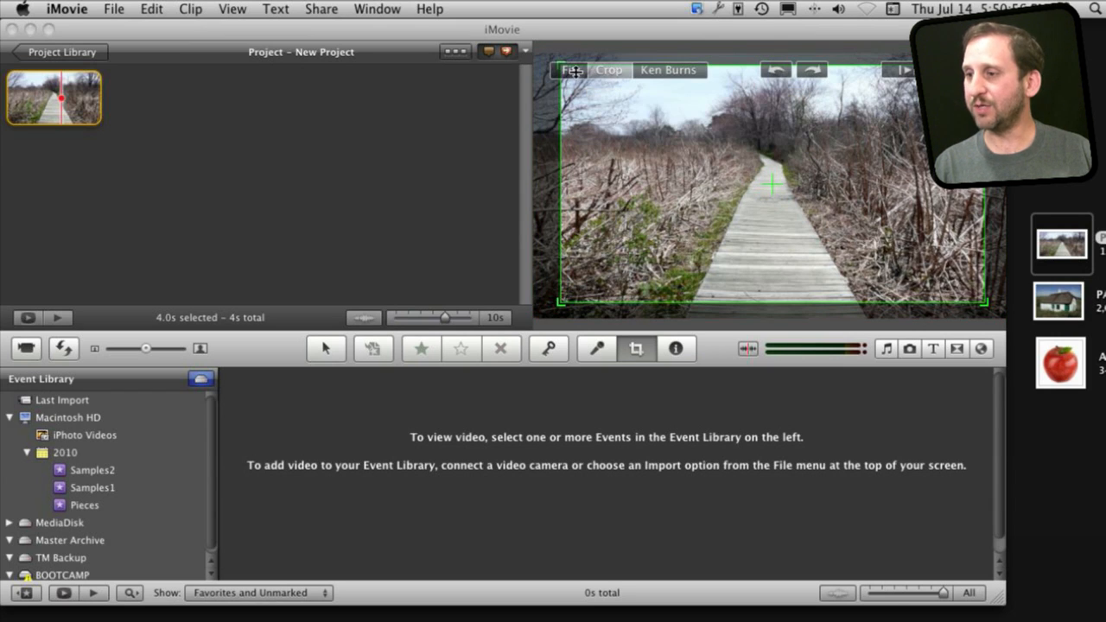
left_click(573, 71)
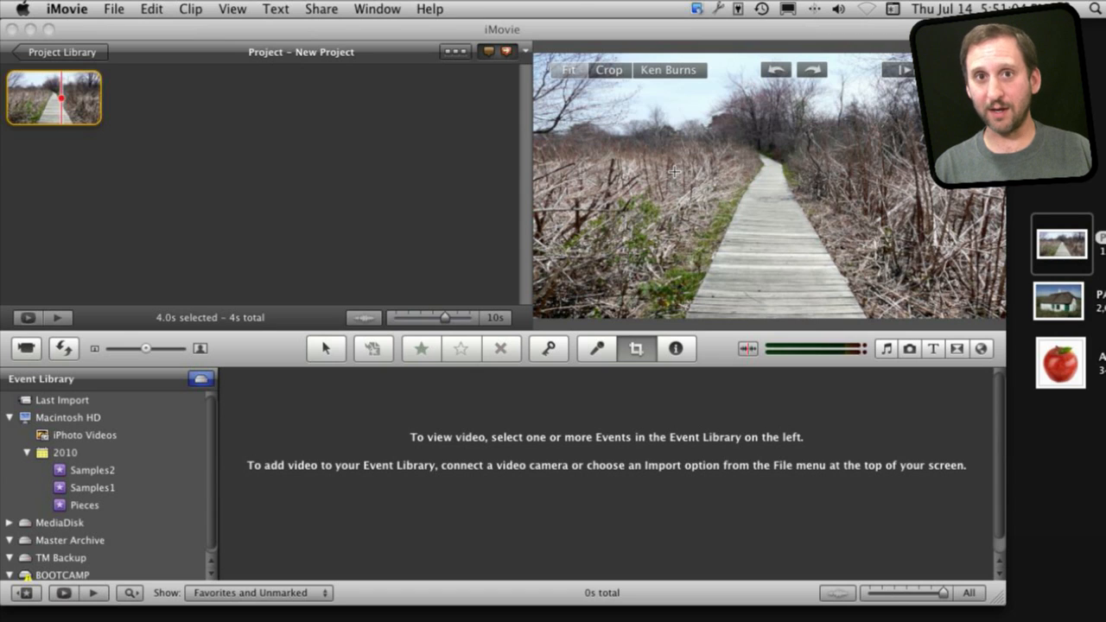
key("super+Tab")
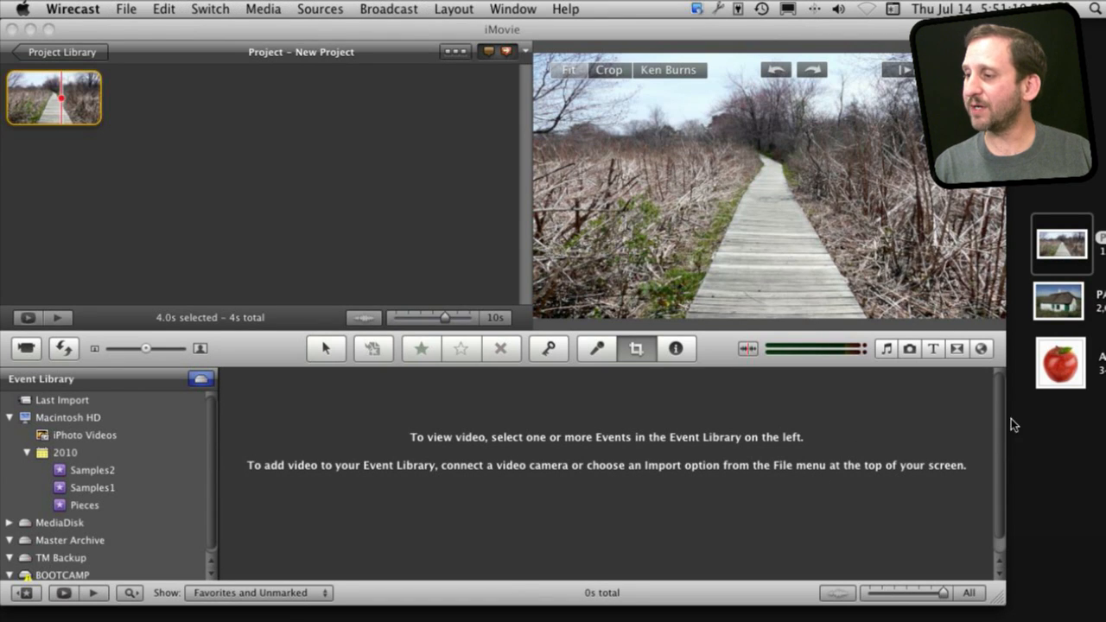
left_click(1028, 314)
- Add the cottage JPG after the boardwalk clip and compare Fit against Crop framing
left_click_drag(1055, 306, 229, 117)
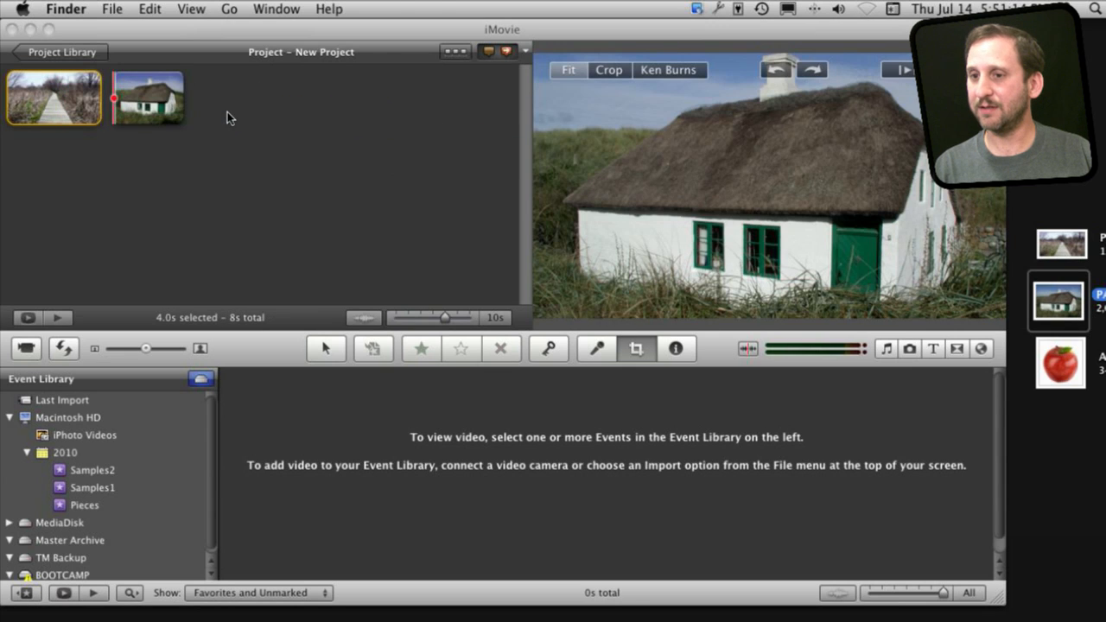
left_click(150, 103)
left_click(154, 111)
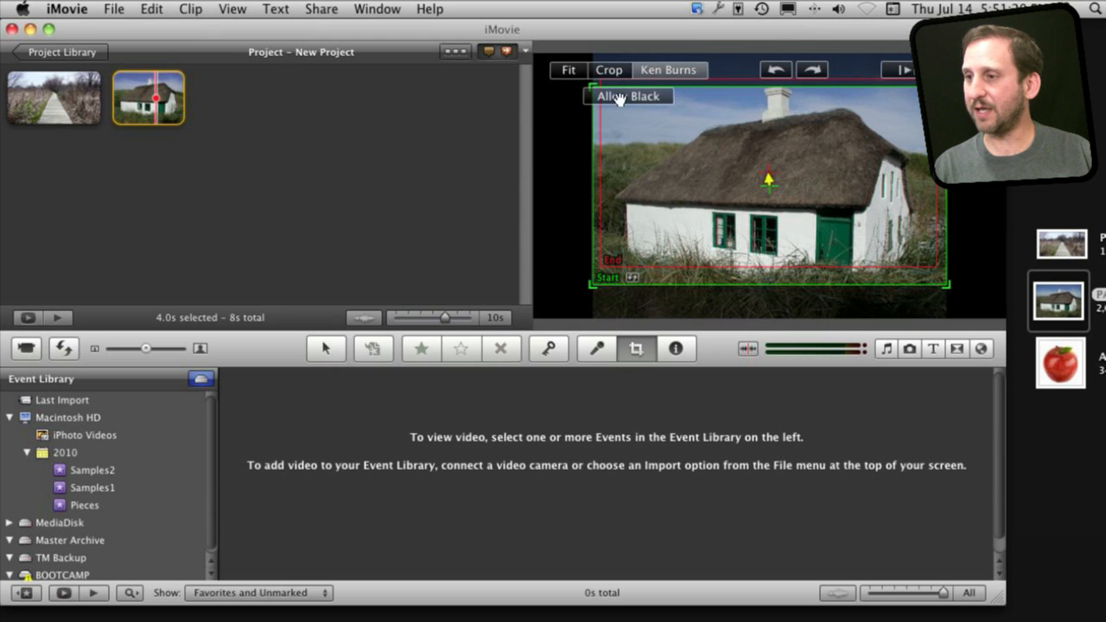
left_click(568, 70)
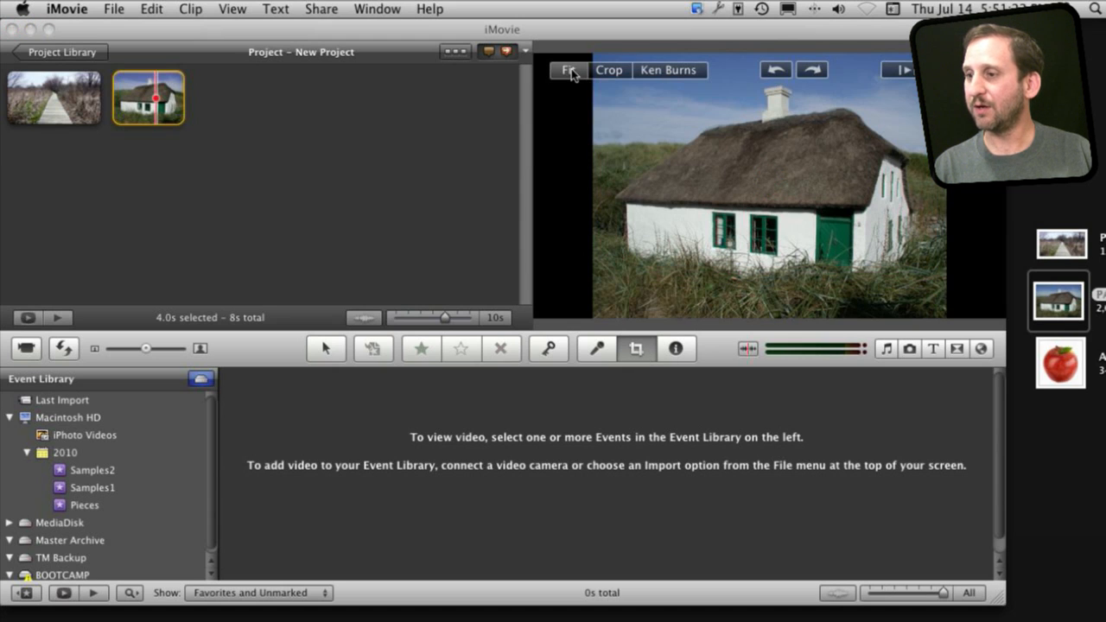
left_click(609, 70)
left_click(569, 70)
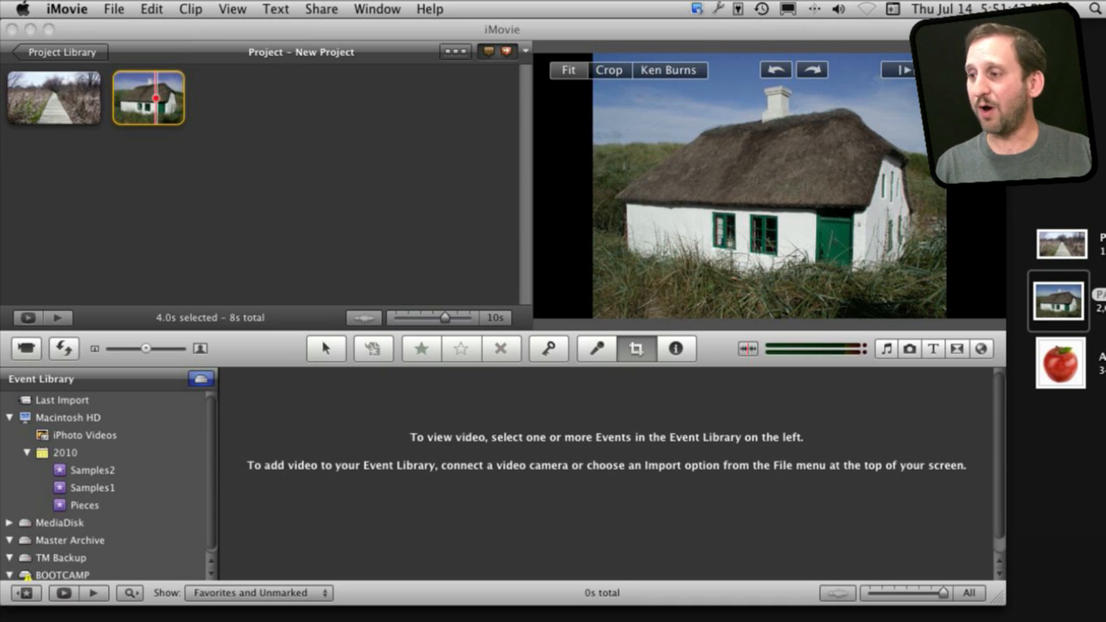
- Apply a static Crop to the cottage, nudging the crop area slightly higher, and finish with Done
left_click(608, 72)
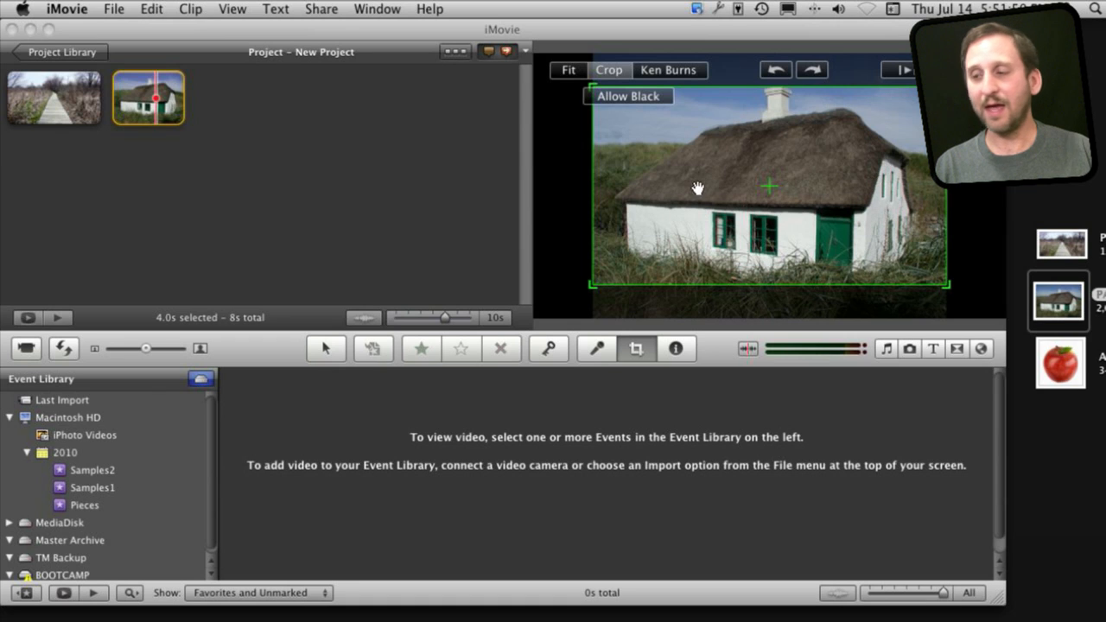
left_click_drag(757, 214, 756, 211)
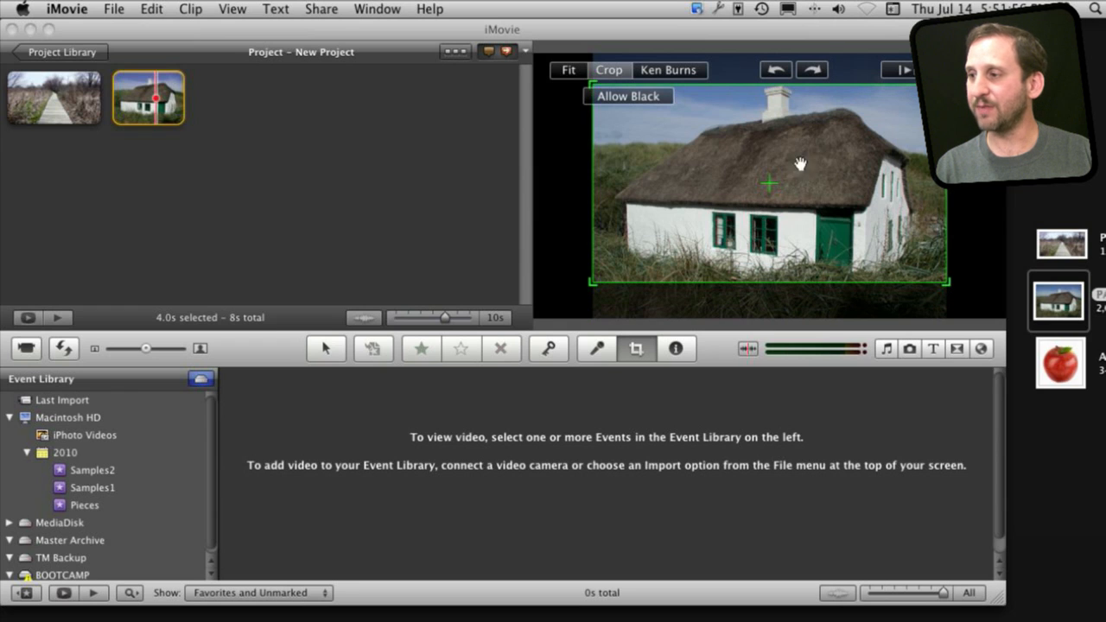
left_click(326, 347)
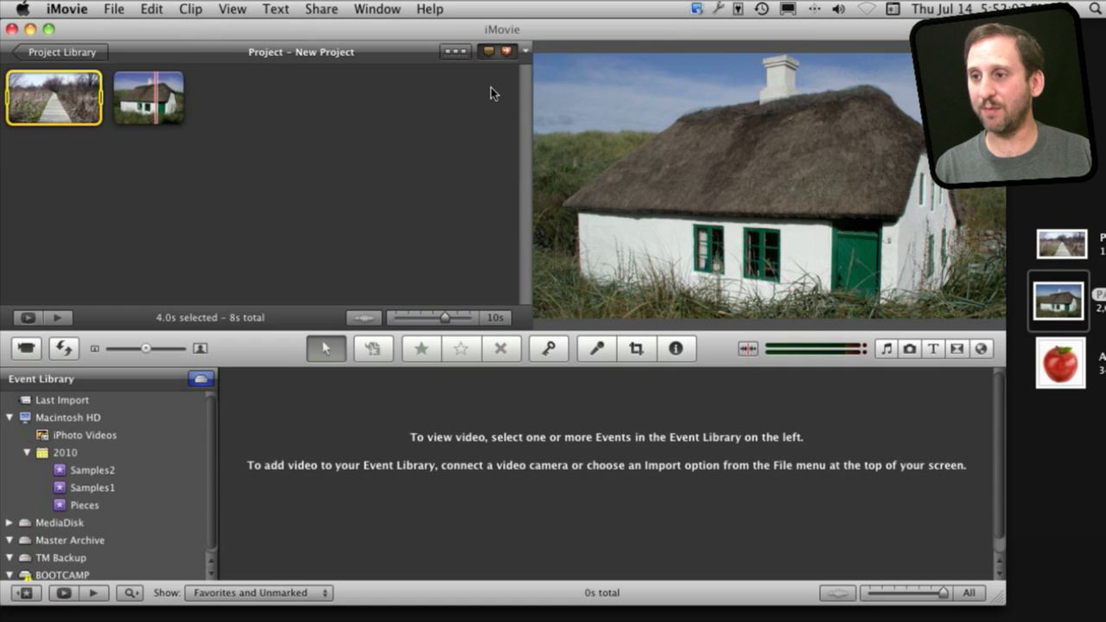
- Reopen the cottage clip's crop and enable Allow Black
left_click(147, 98)
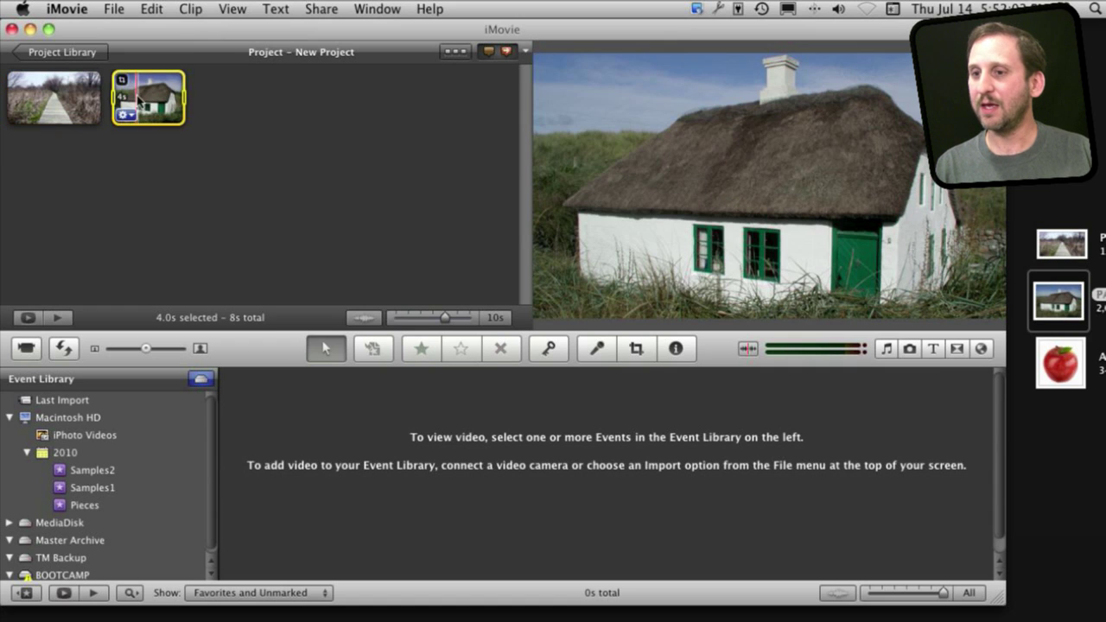
left_click(636, 348)
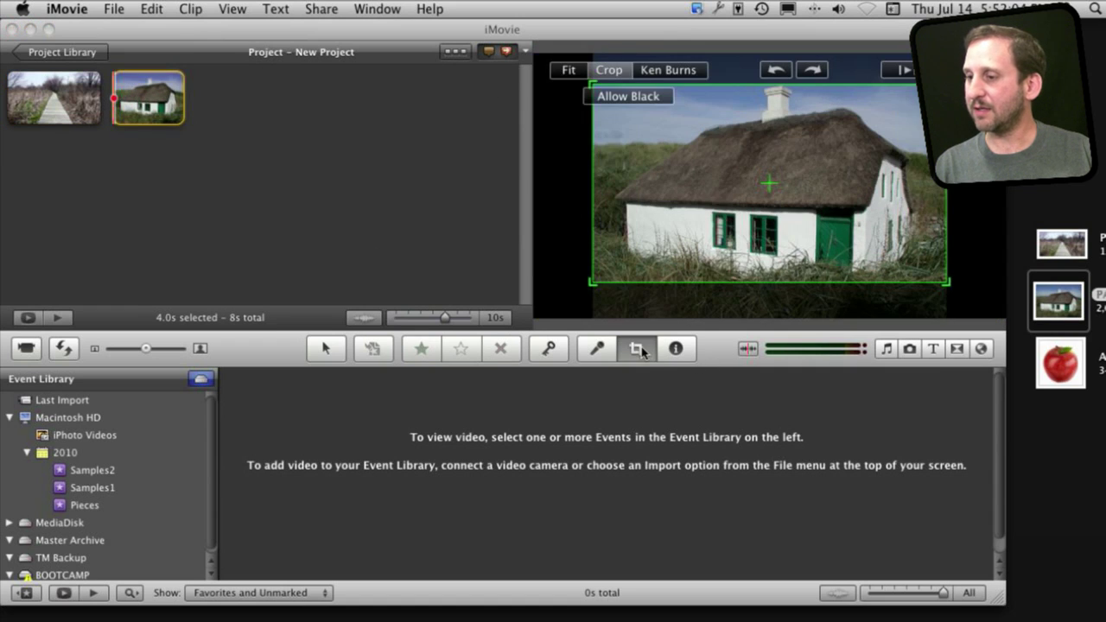
left_click(617, 96)
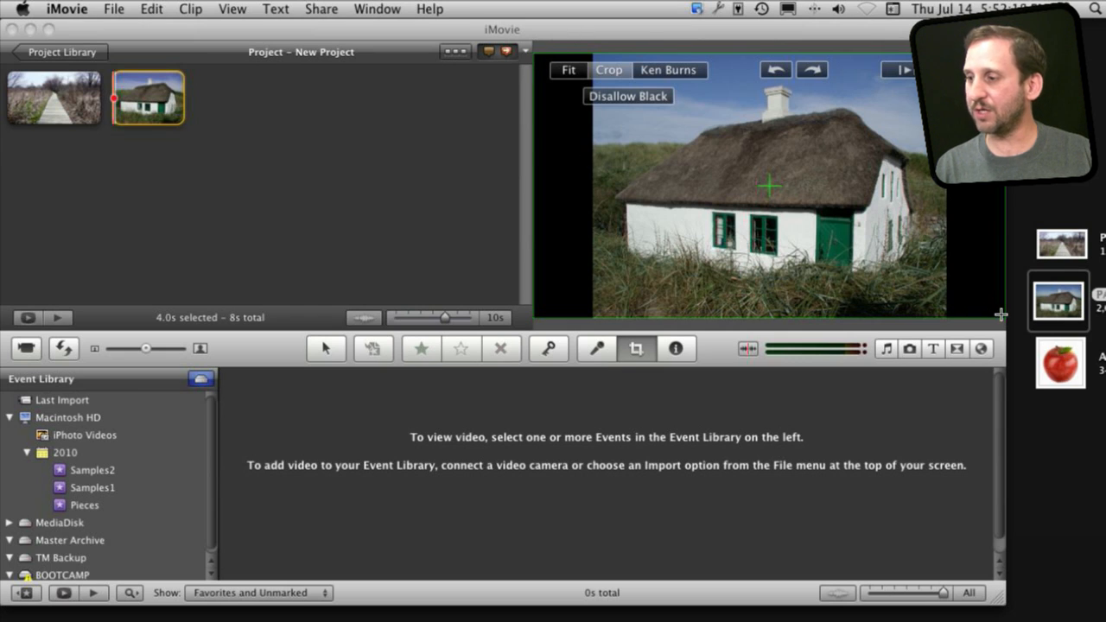
- Shrink the crop from its lower-right corner, shift it down and right, finish, and add the apple photo
left_click_drag(1000, 315, 967, 279)
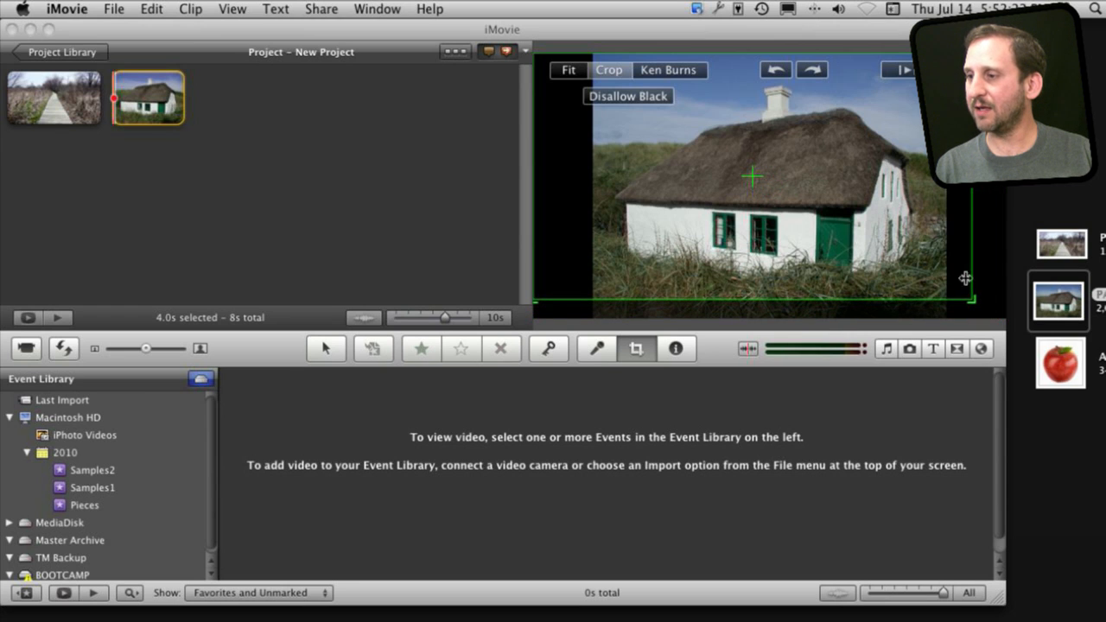
left_click_drag(970, 298, 954, 292)
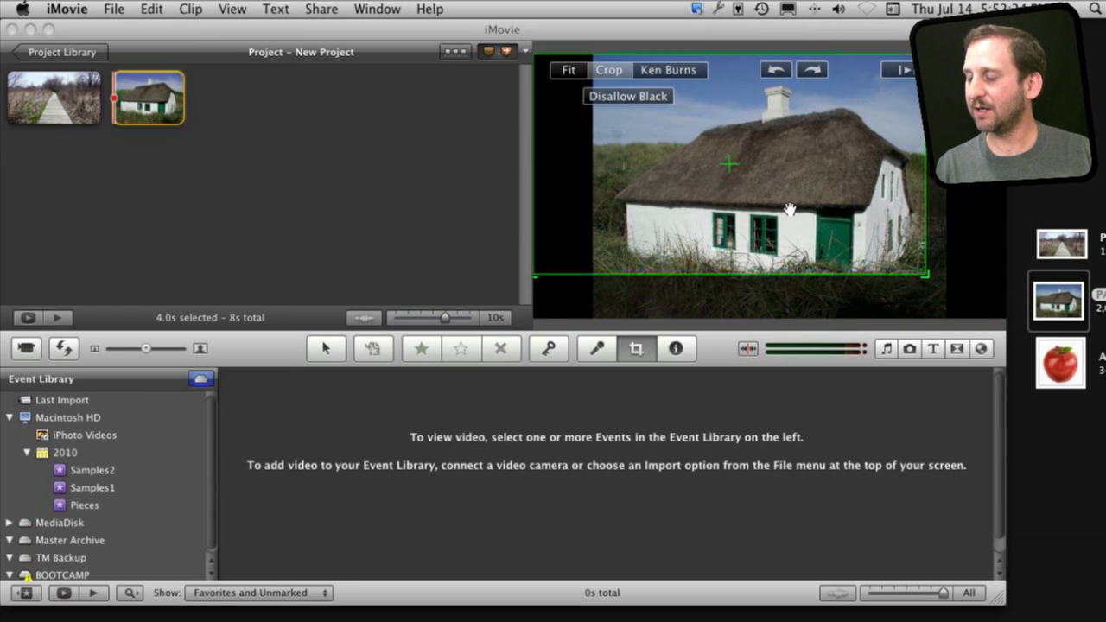
left_click_drag(799, 227, 824, 235)
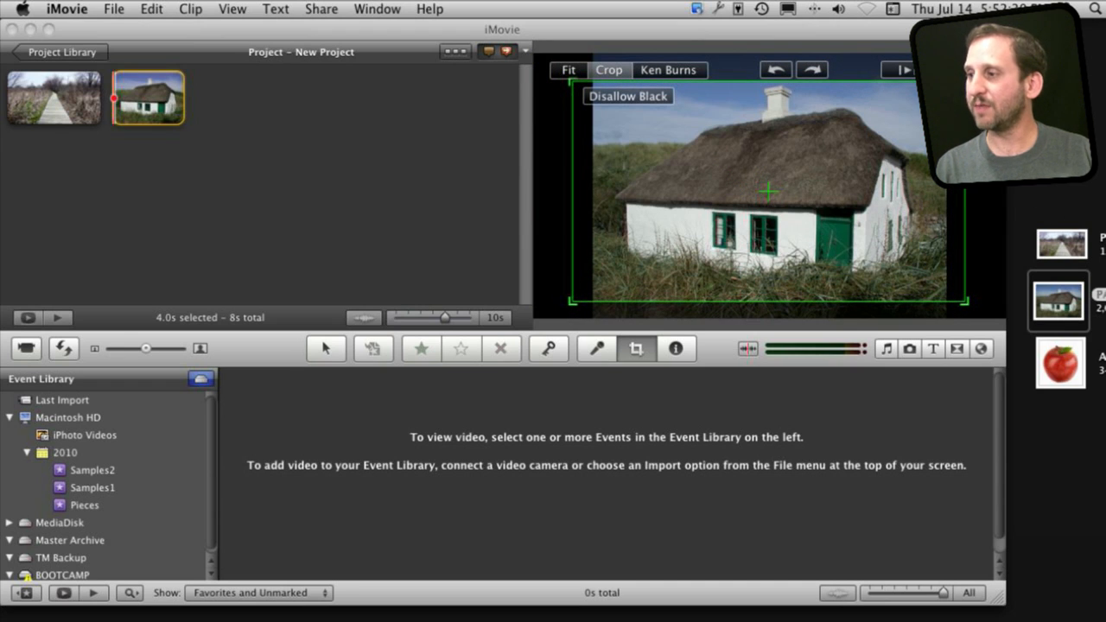
key("Return")
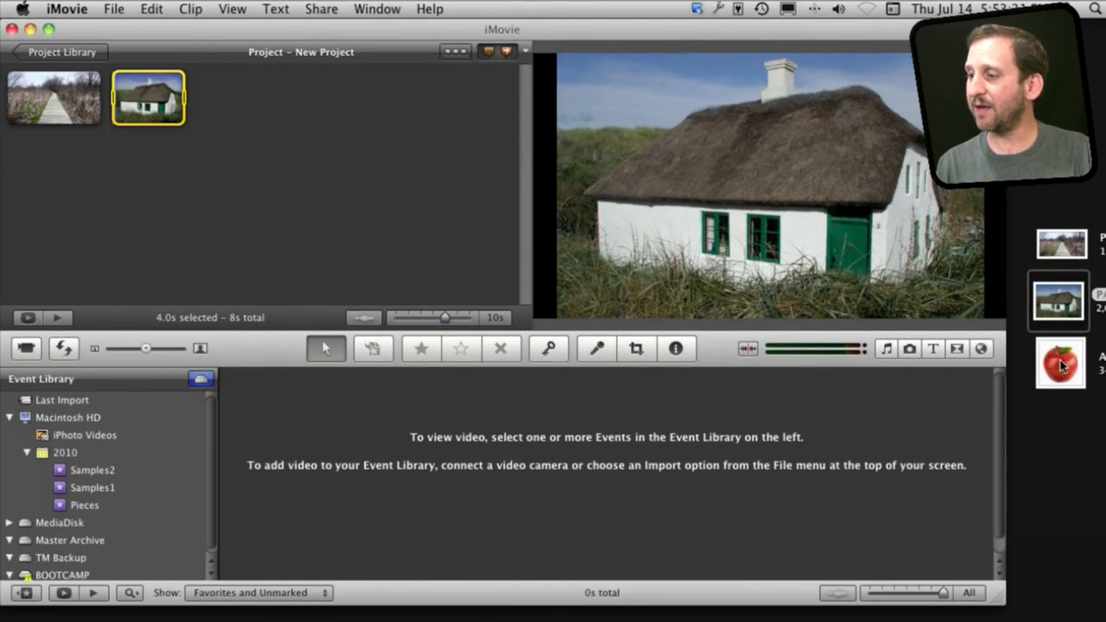
left_click_drag(1059, 363, 267, 112)
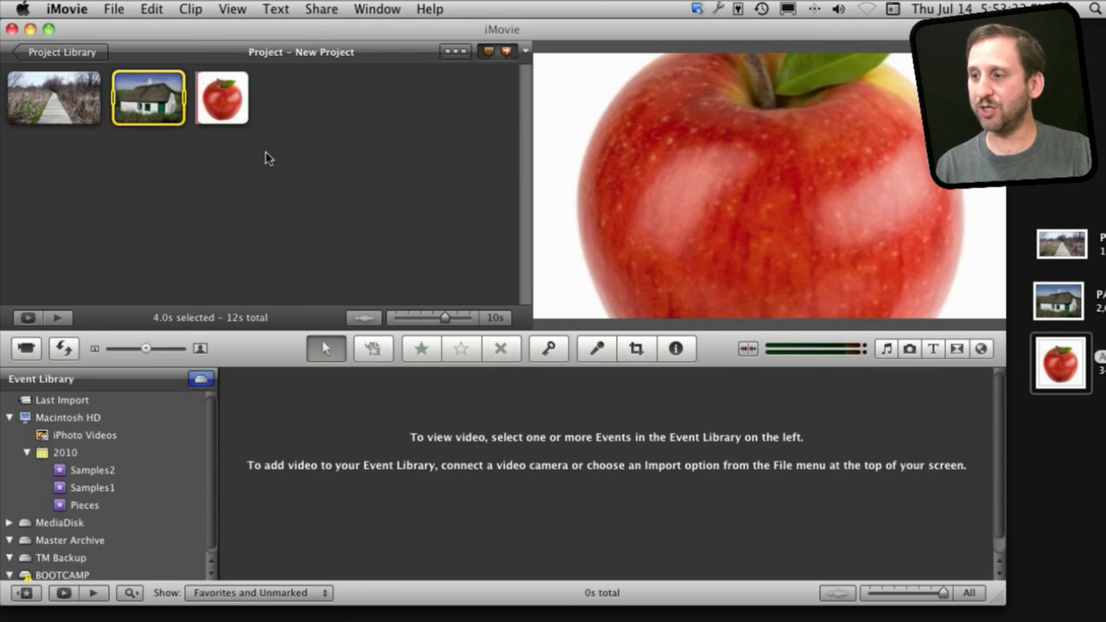
- Crop the apple clip with Allow Black on, shrinking the crop area from its top-left corner
left_click(265, 152)
left_click(233, 104)
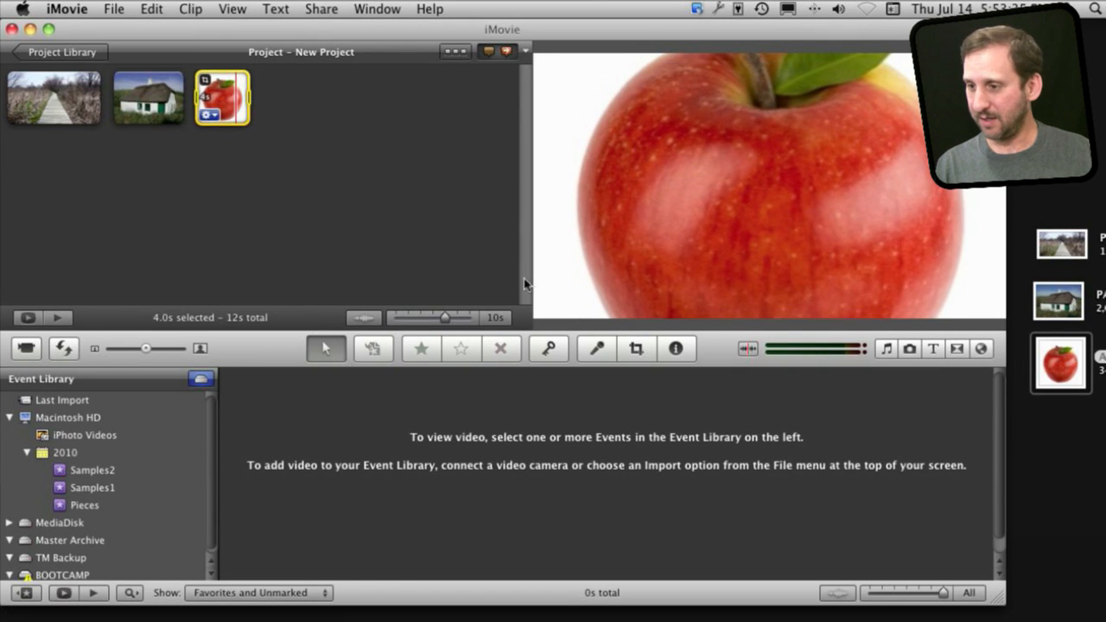
left_click(210, 114)
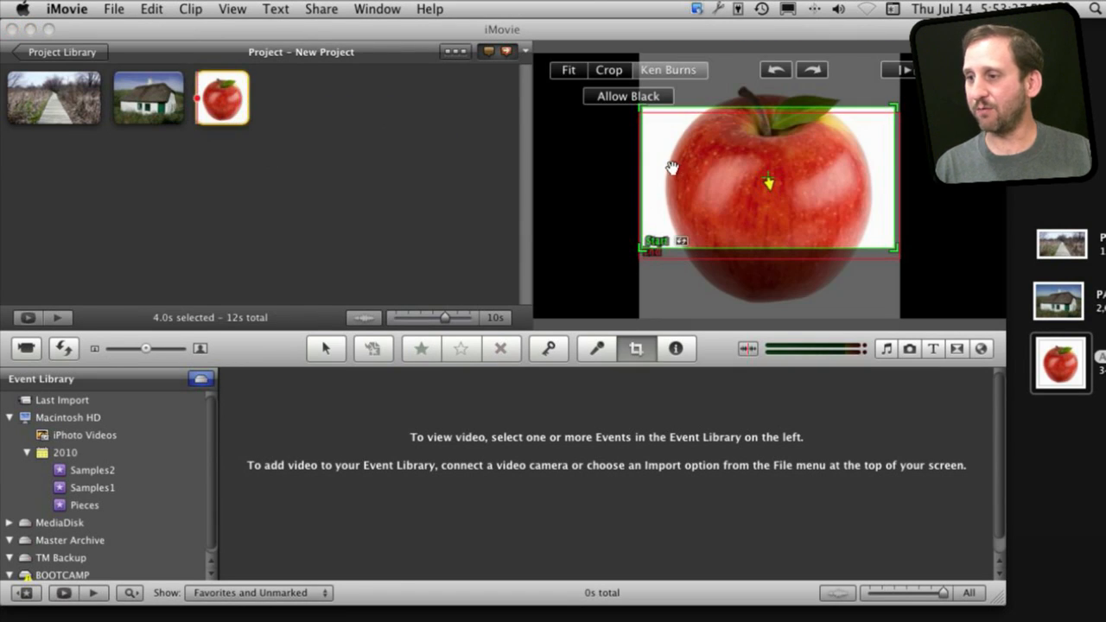
left_click(608, 70)
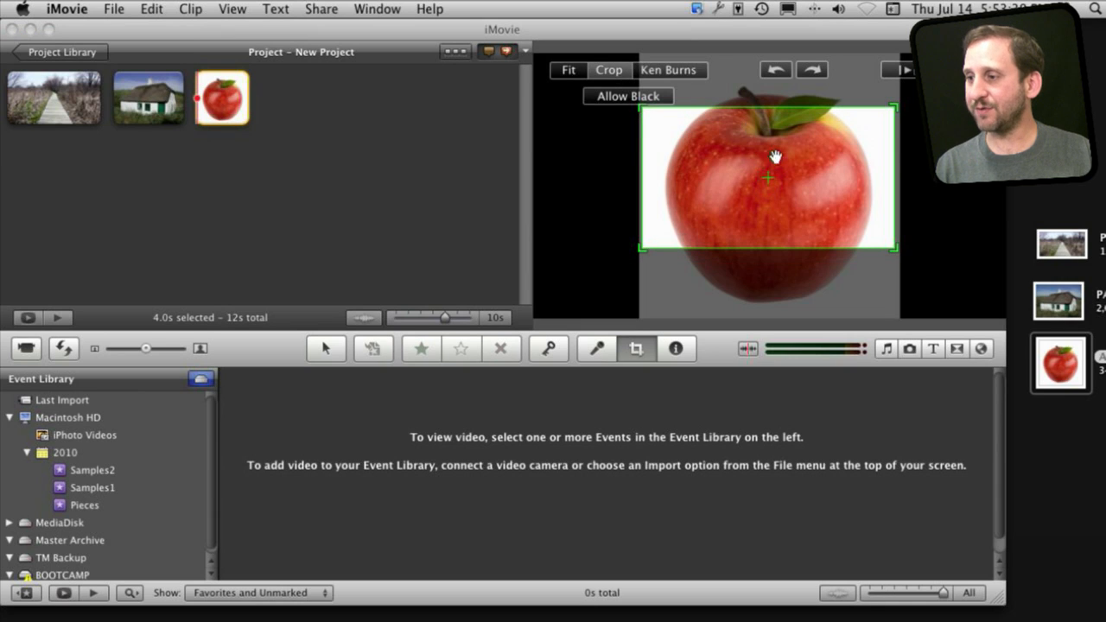
left_click(632, 98)
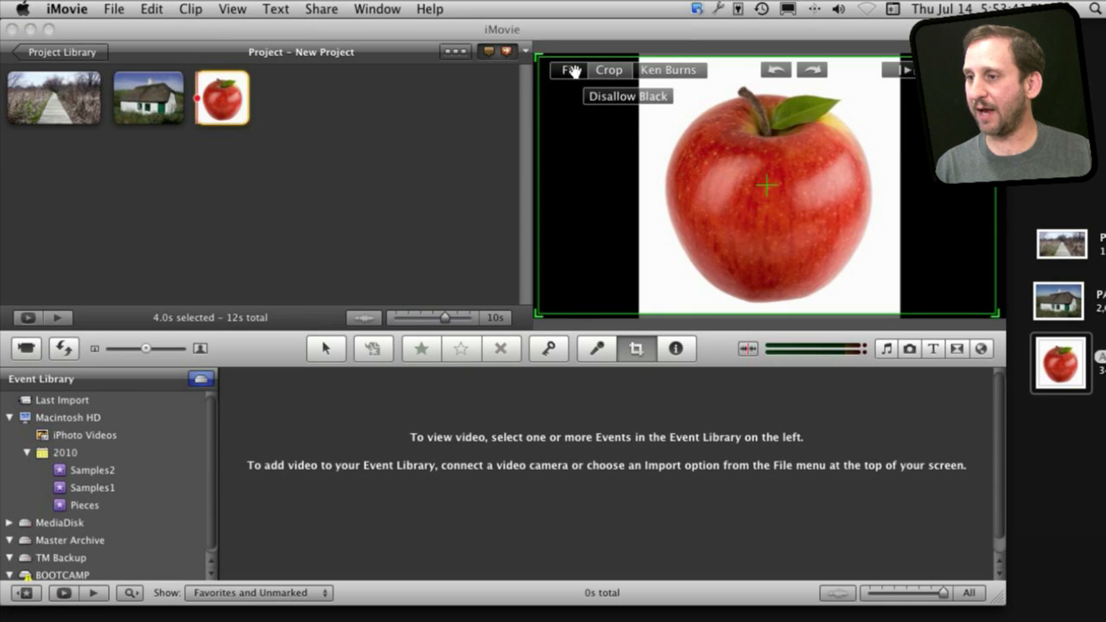
left_click_drag(538, 57, 643, 123)
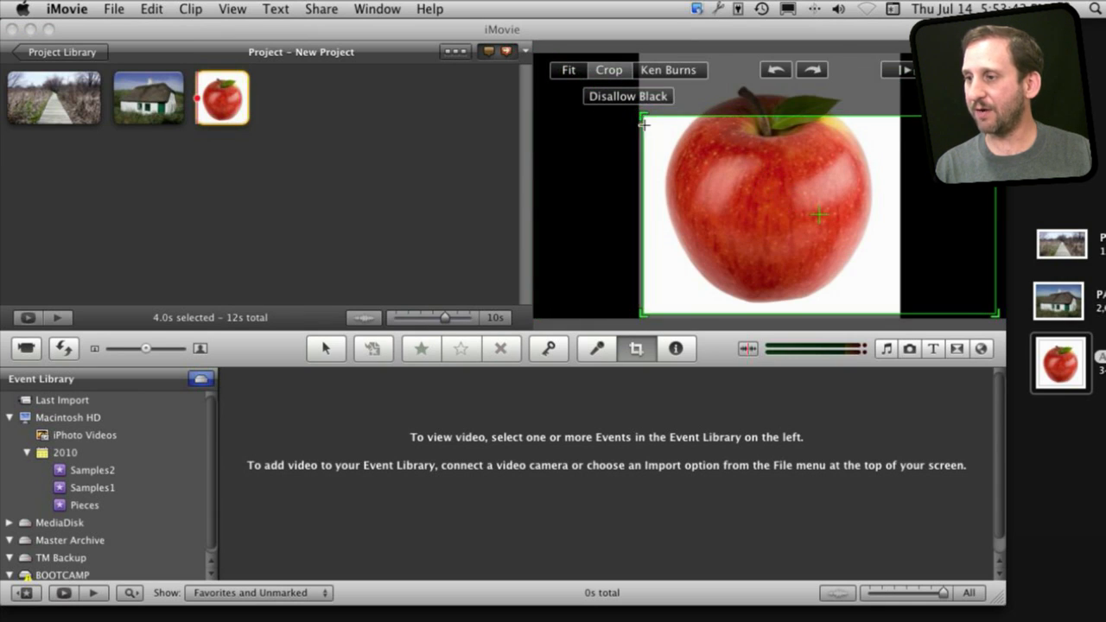
- Turn Allow Black off, reposition and enlarge the crop over the apple, then settle on Fit
left_click(614, 97)
left_click_drag(799, 229, 736, 166)
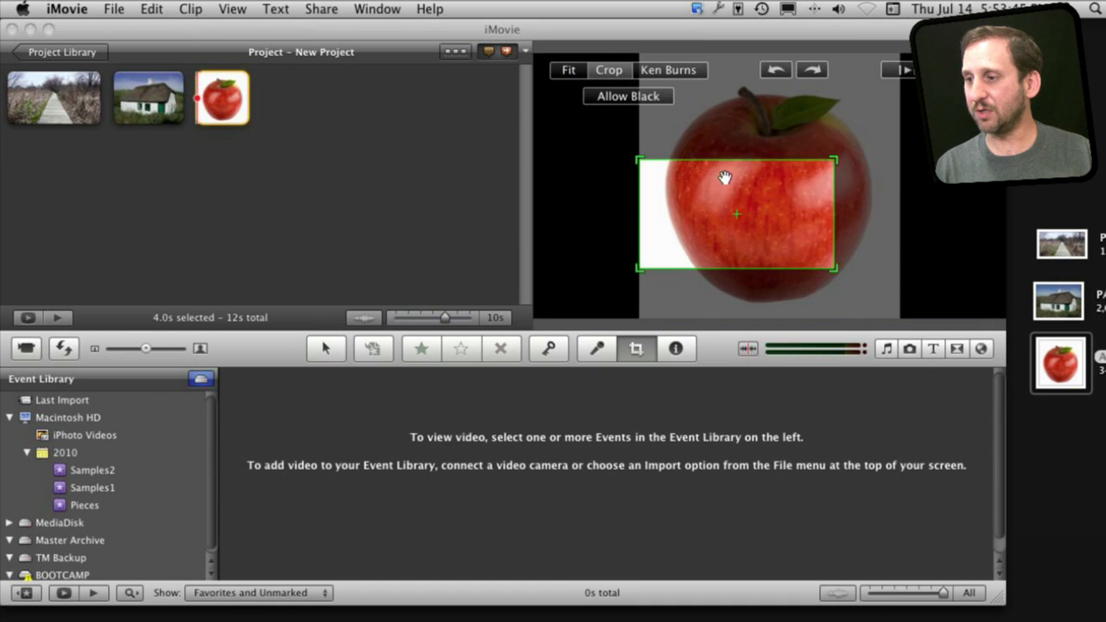
left_click_drag(838, 244, 922, 271)
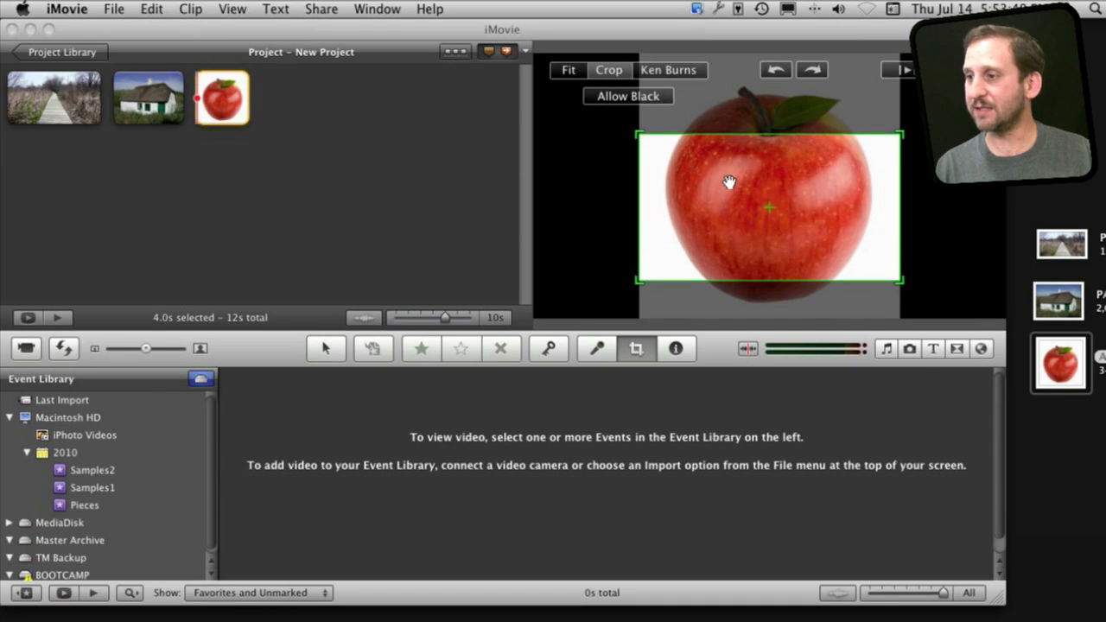
left_click_drag(713, 188, 731, 144)
left_click(564, 70)
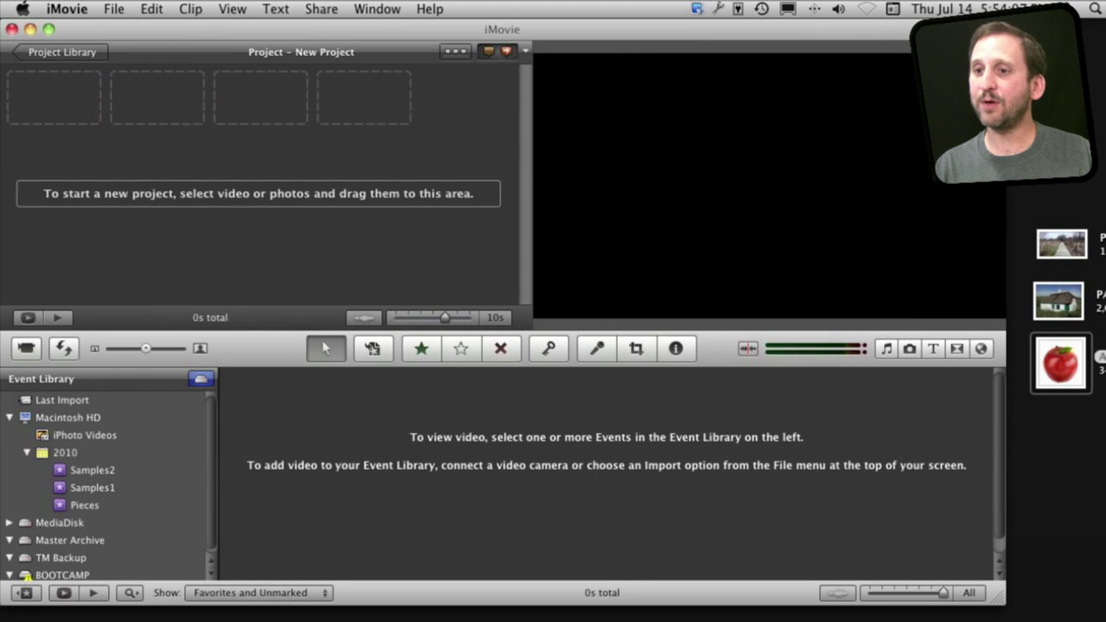
- Set the project's aspect ratio to Standard (4:3) in Project Properties
left_click(113, 9)
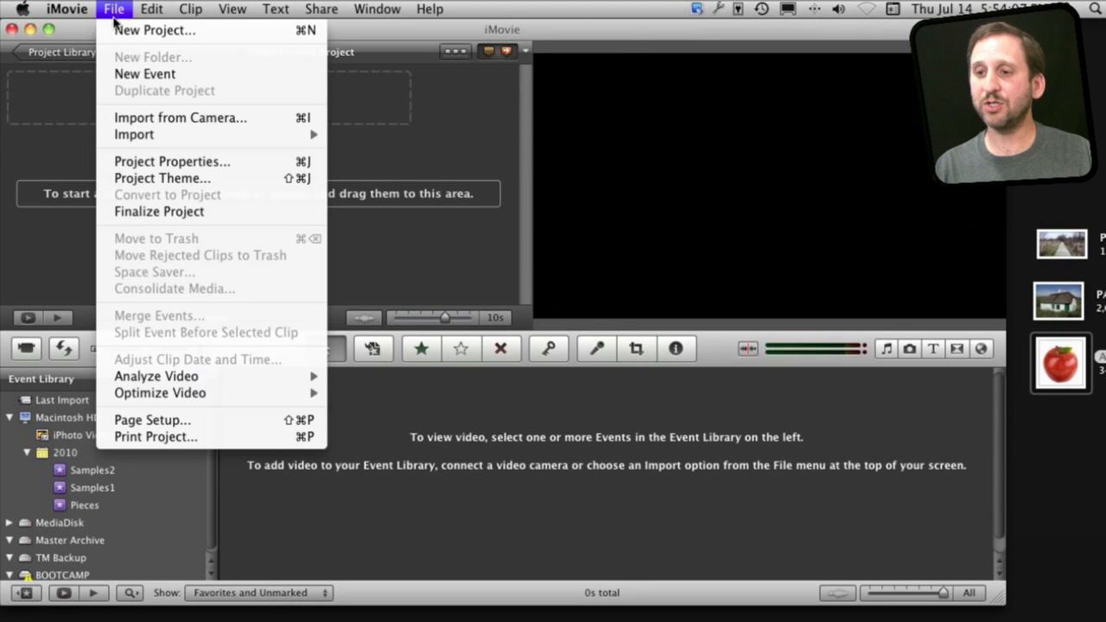
left_click(172, 161)
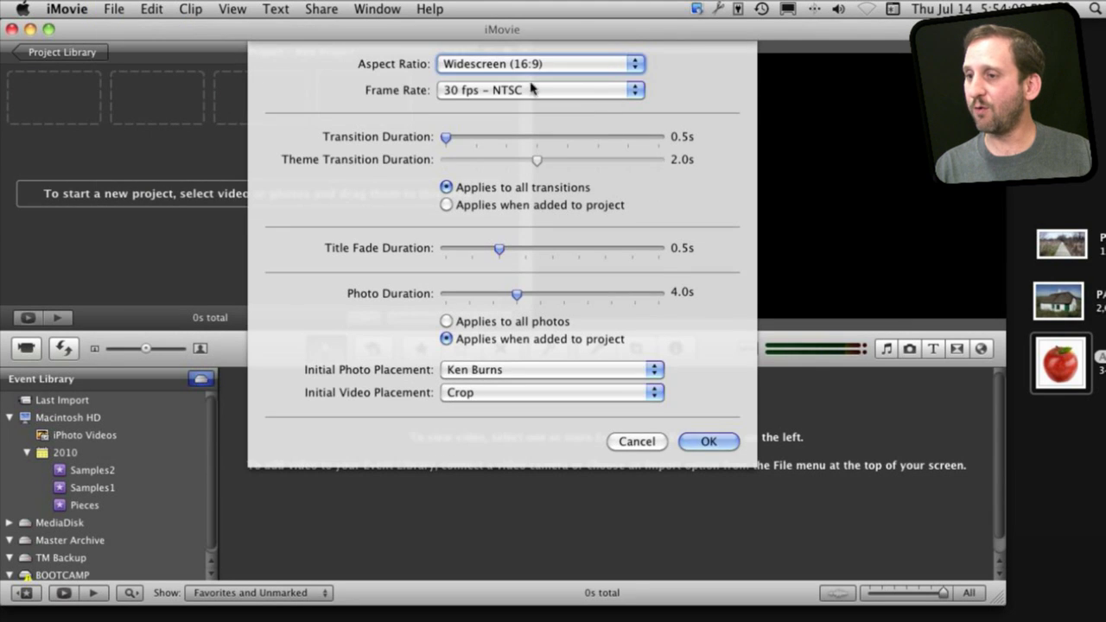
left_click(535, 64)
left_click(508, 49)
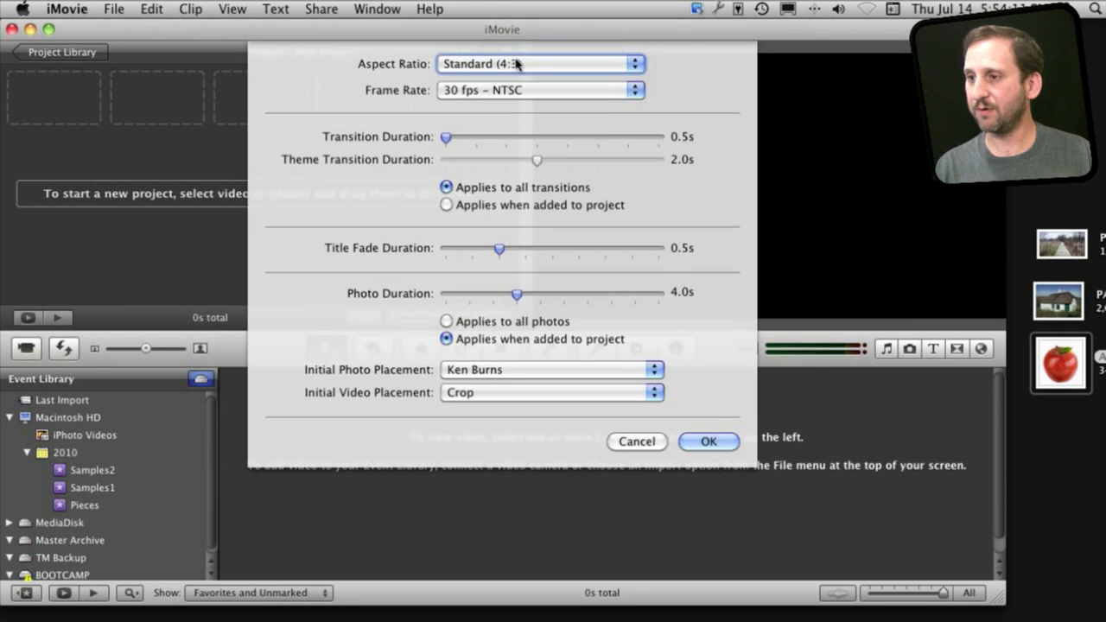
left_click(707, 442)
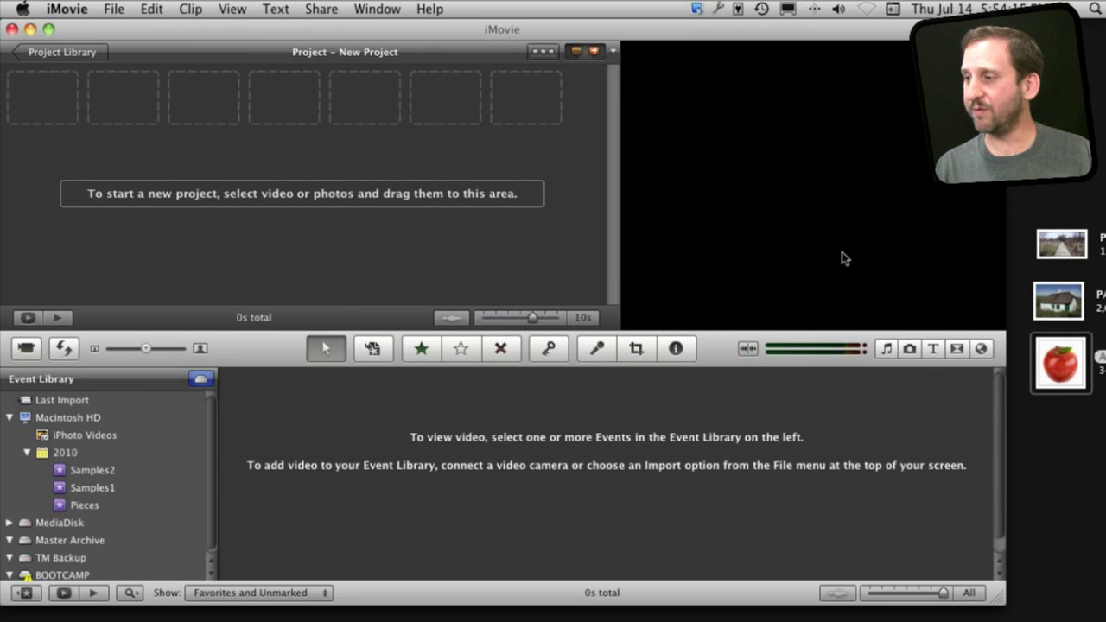
- Add the cottage photo to the 4:3 project and switch its framing from Fit to Crop
left_click_drag(1061, 304, 82, 103)
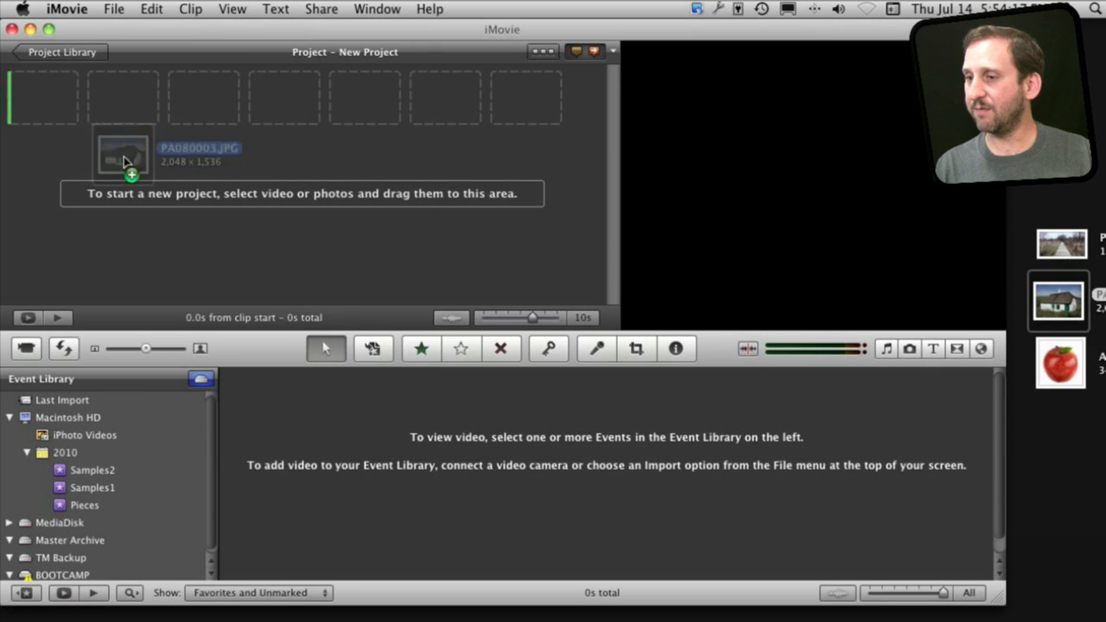
left_click(52, 104)
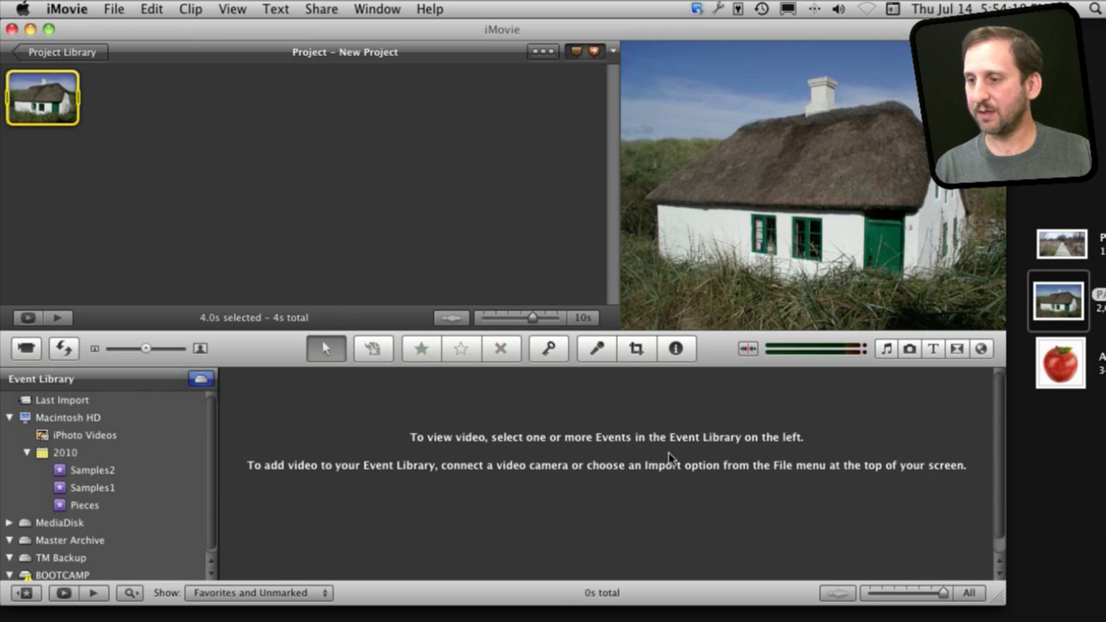
left_click(636, 348)
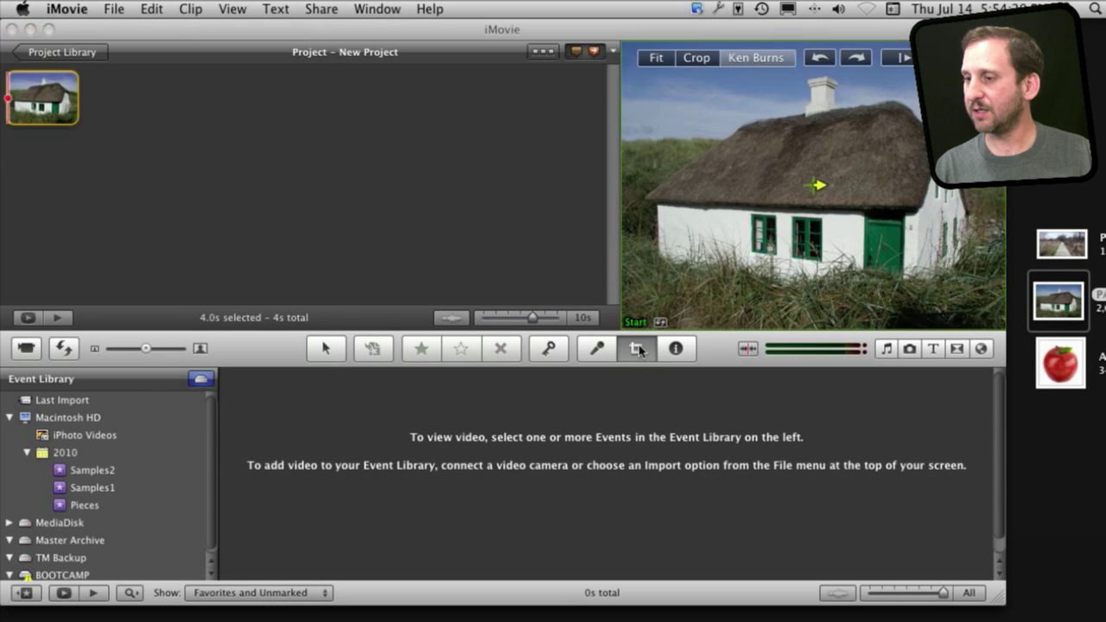
left_click(656, 59)
left_click(696, 58)
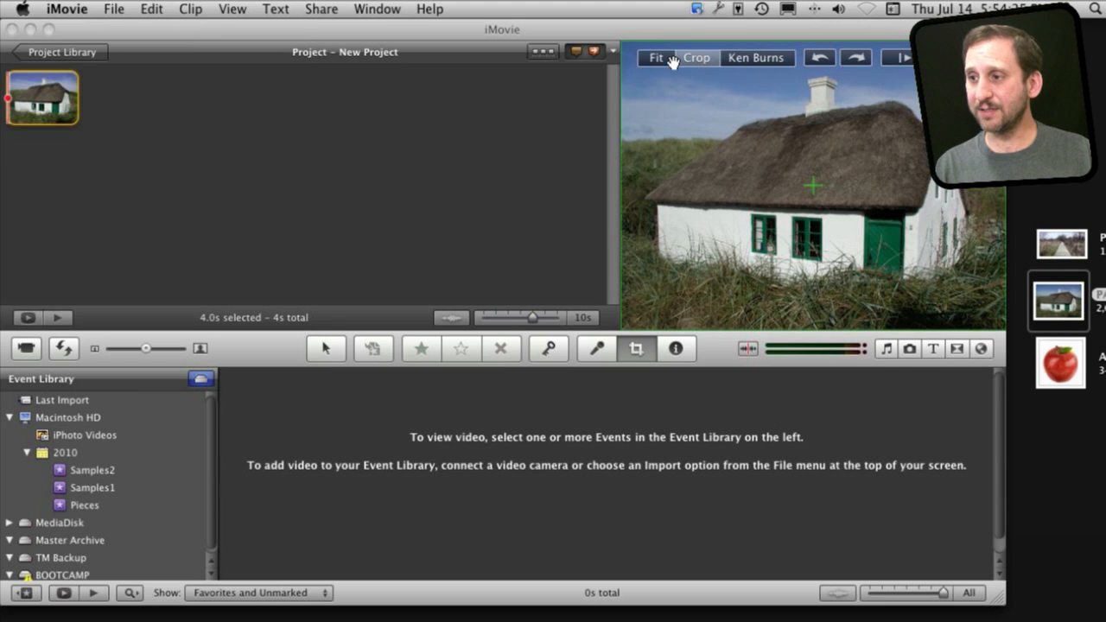
- Pull the crop corners inward so the rectangle frames the house just inside the full picture
left_click_drag(623, 43, 691, 104)
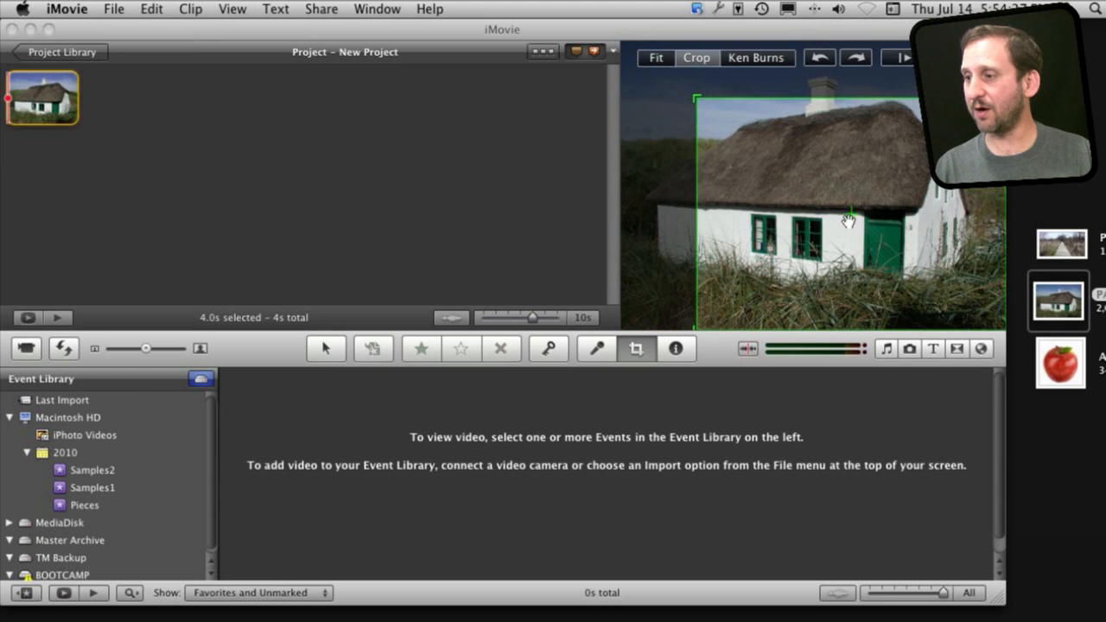
left_click_drag(842, 221, 803, 198)
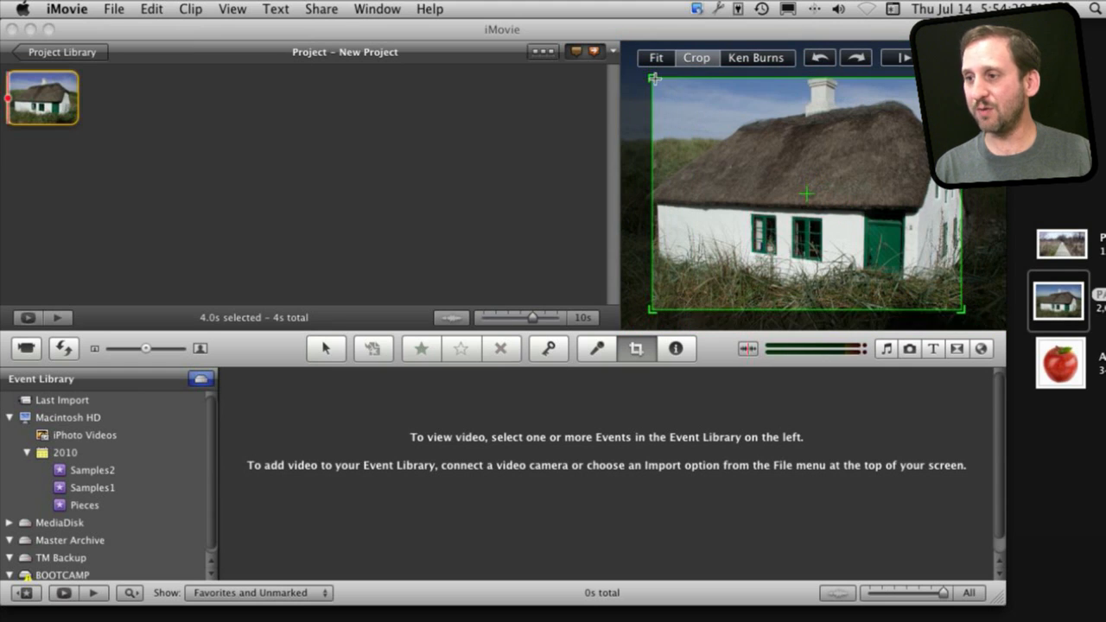
mouse_move(654, 80)
left_mouse_down()
mouse_move(675, 93)
mouse_move(657, 81)
left_mouse_up()
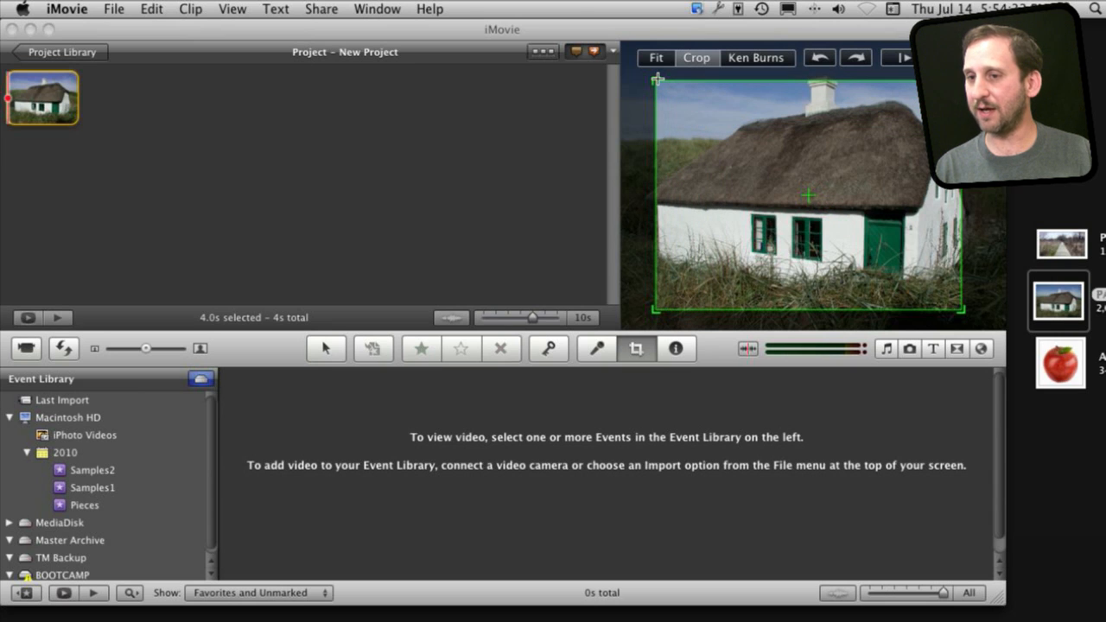
left_click(1071, 155)
left_click(1061, 240)
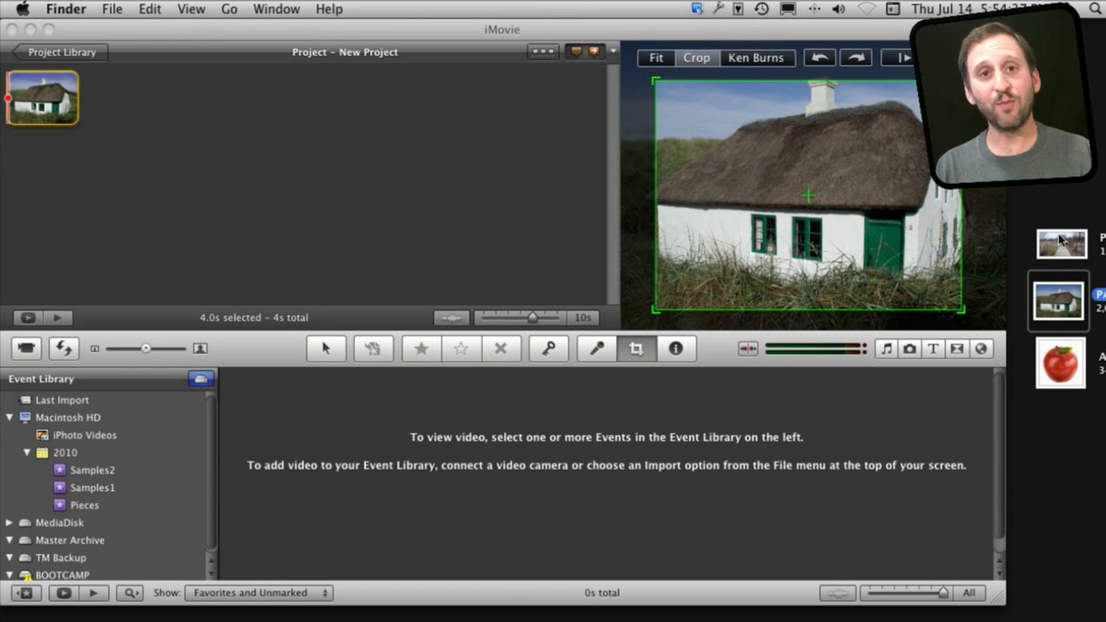
- Add the boardwalk photo as the second clip and switch its framing from Fit to Crop
left_click_drag(1060, 240, 248, 112)
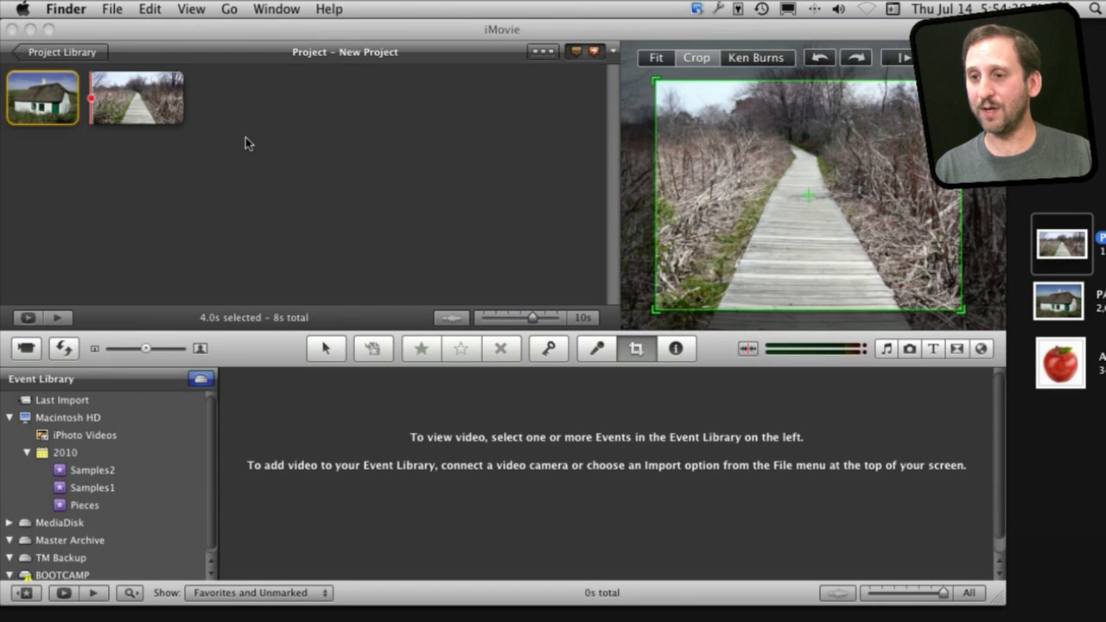
left_click(115, 89)
left_click(136, 102)
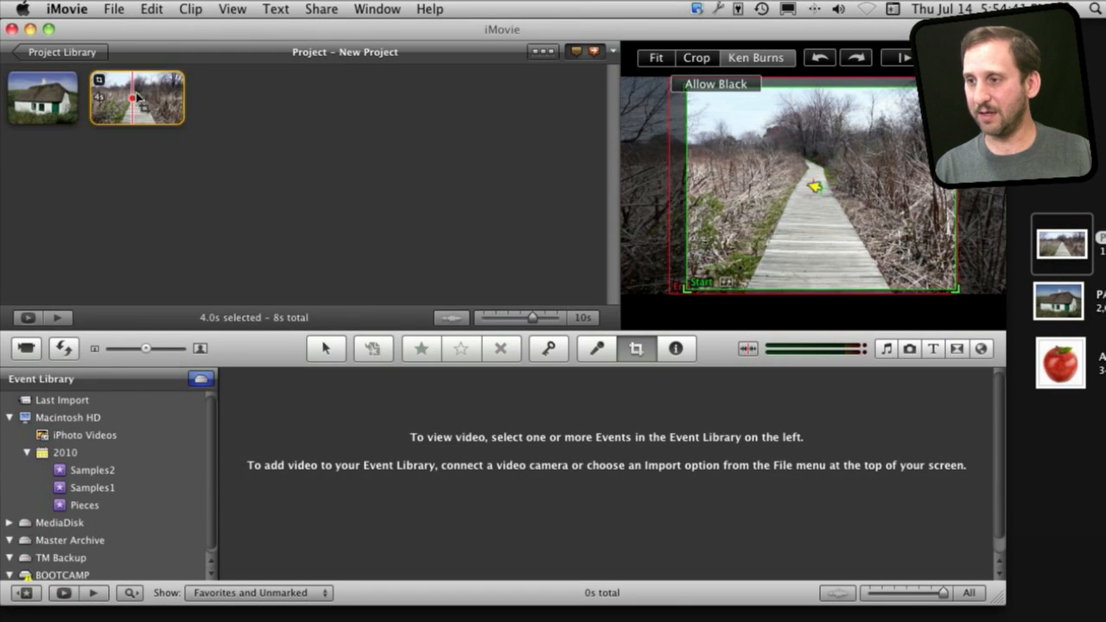
left_click(664, 59)
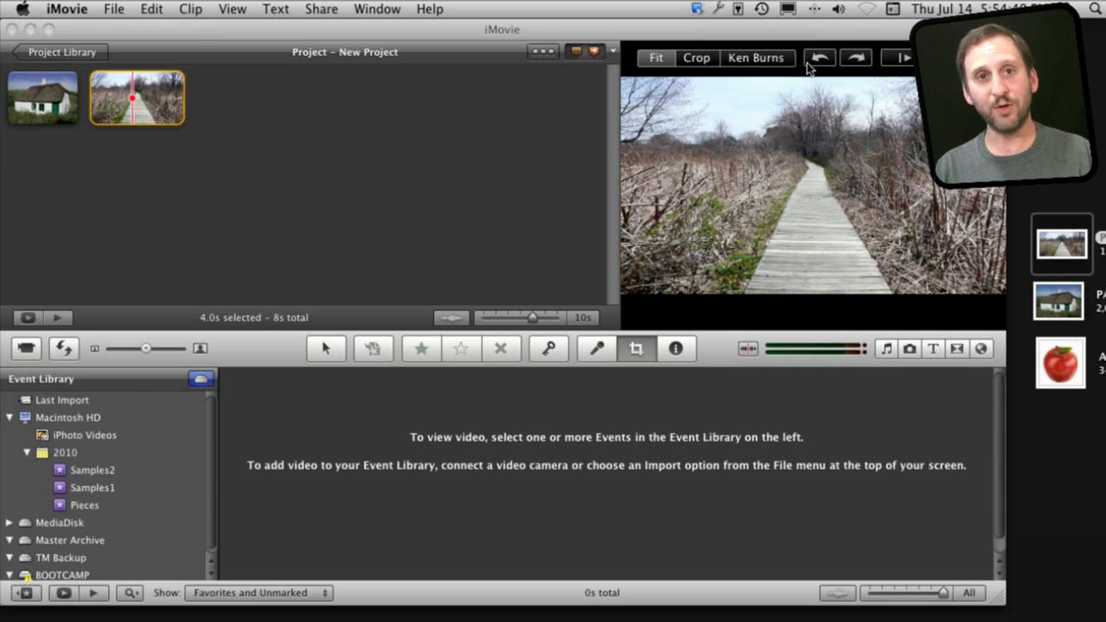
left_click(695, 58)
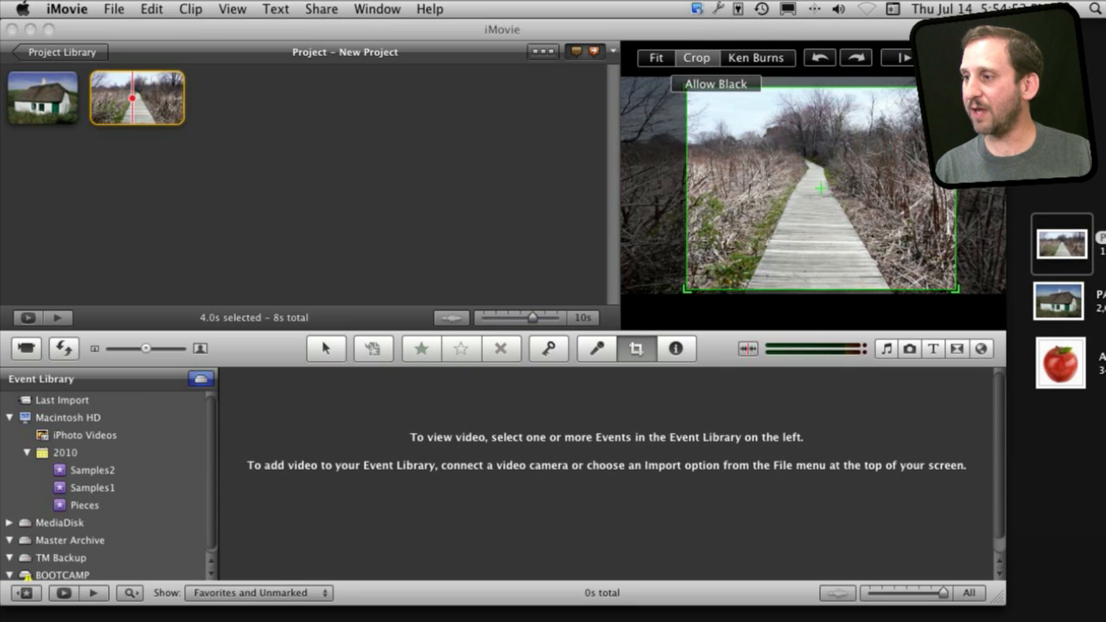
- Move the boardwalk crop, enable Allow Black, and shift the crop area down slightly
mouse_move(877, 190)
left_mouse_down()
mouse_move(818, 190)
mouse_move(919, 262)
left_mouse_up()
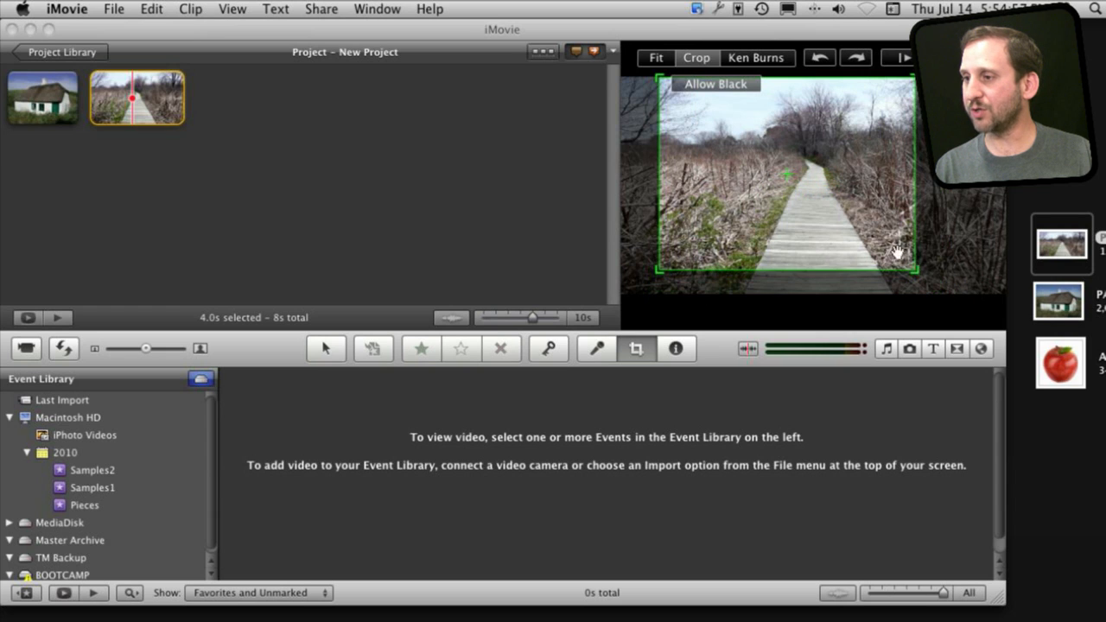
left_click(715, 84)
left_click_drag(750, 145, 740, 159)
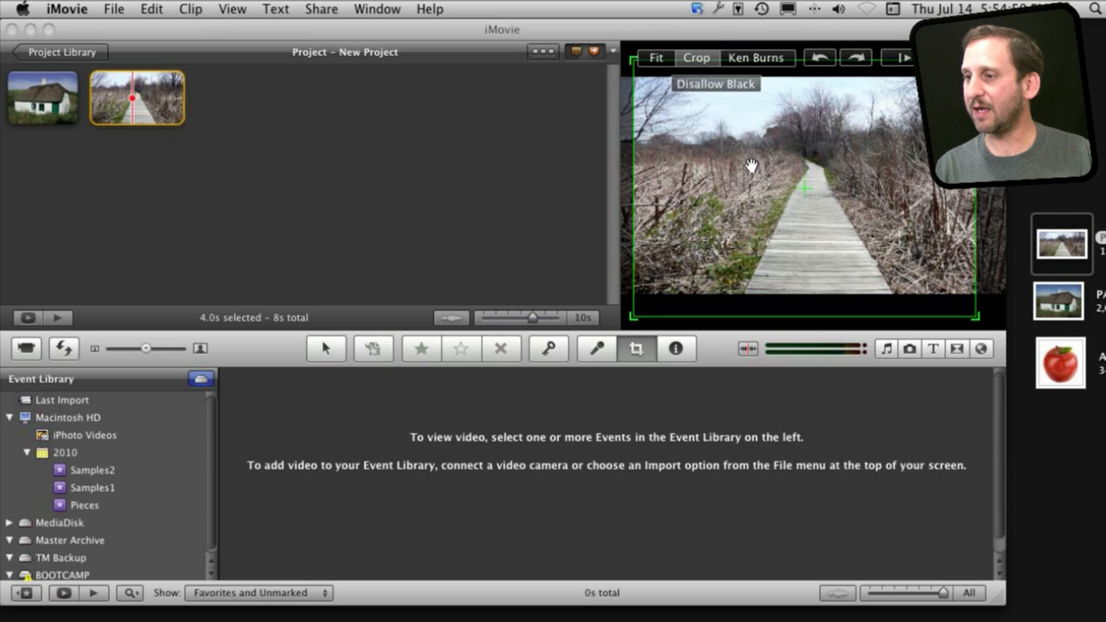